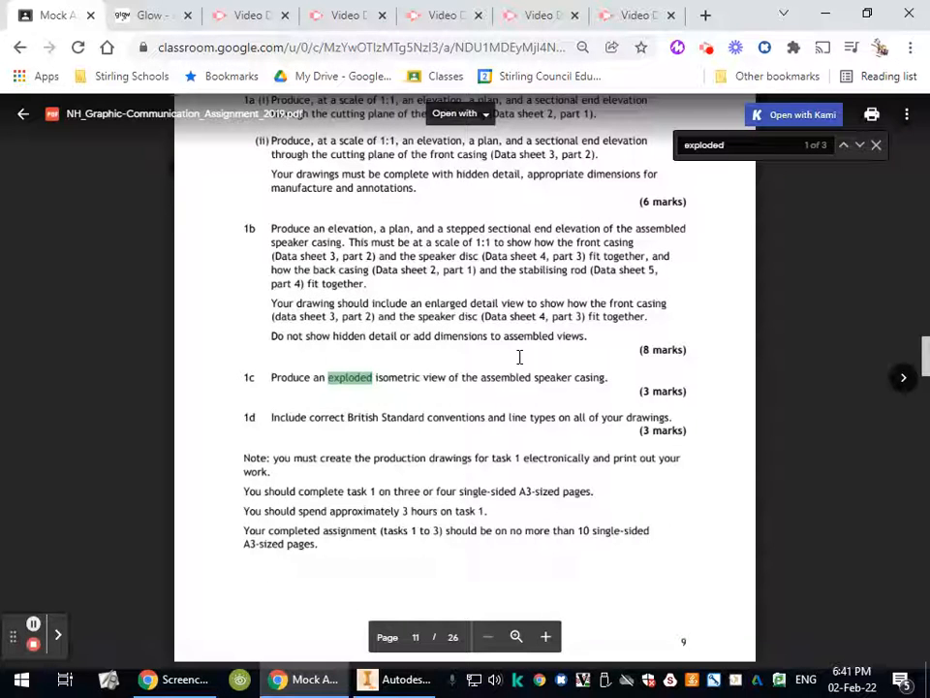
- Switch to Autodesk Inventor and create a new presentation file from the metric Standard (mm).ipn template
key(alt+Tab)
key(alt+Tab)
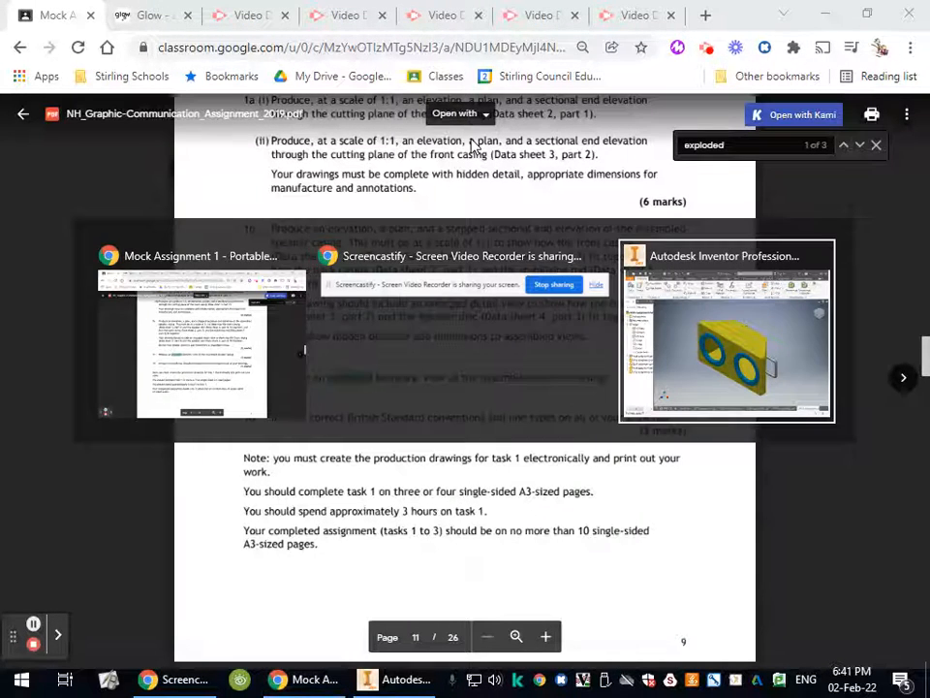
click(23, 34)
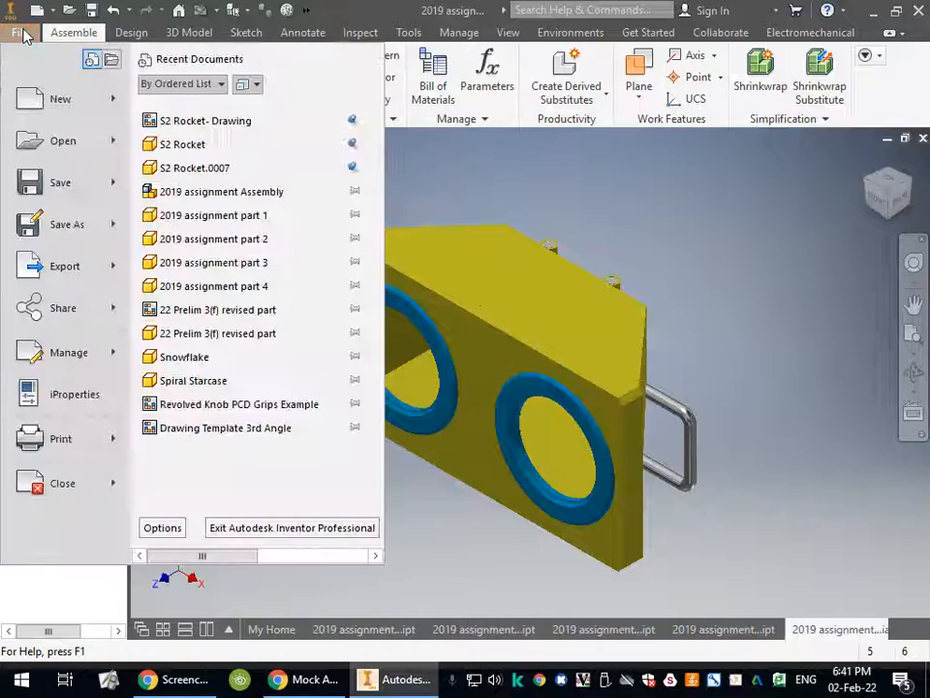
click(64, 100)
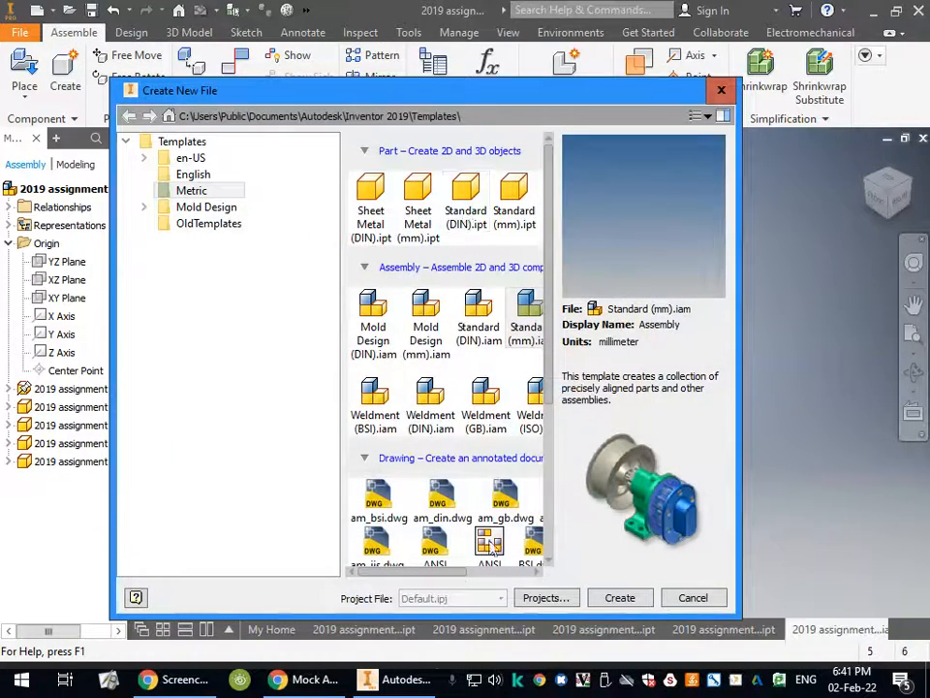
mouse_move(455, 576)
mouse_down()
mouse_move(511, 575)
mouse_move(407, 578)
mouse_up()
scroll(480, 509, down, 3)
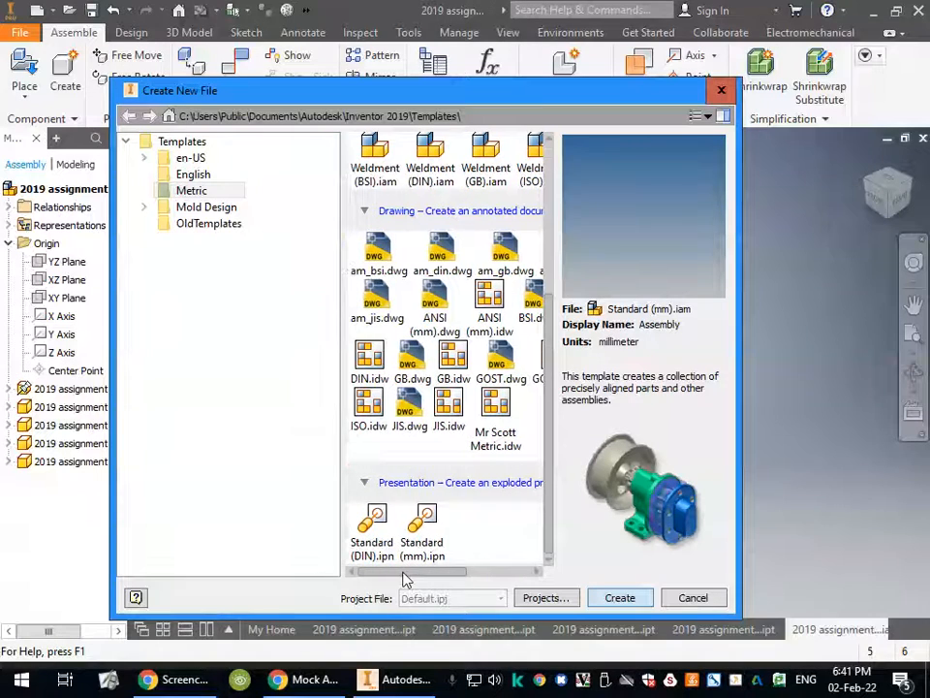
double_click(426, 519)
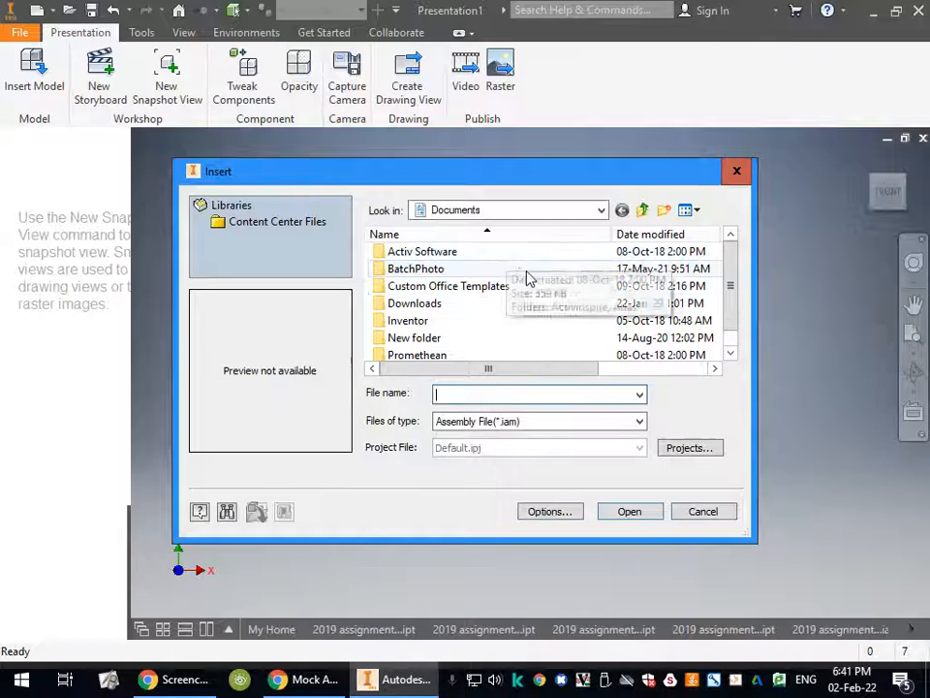
- Insert the "2019 assignment Assembly" model from the Higher GC folder within _S5-6 on the network staff drive
click(532, 215)
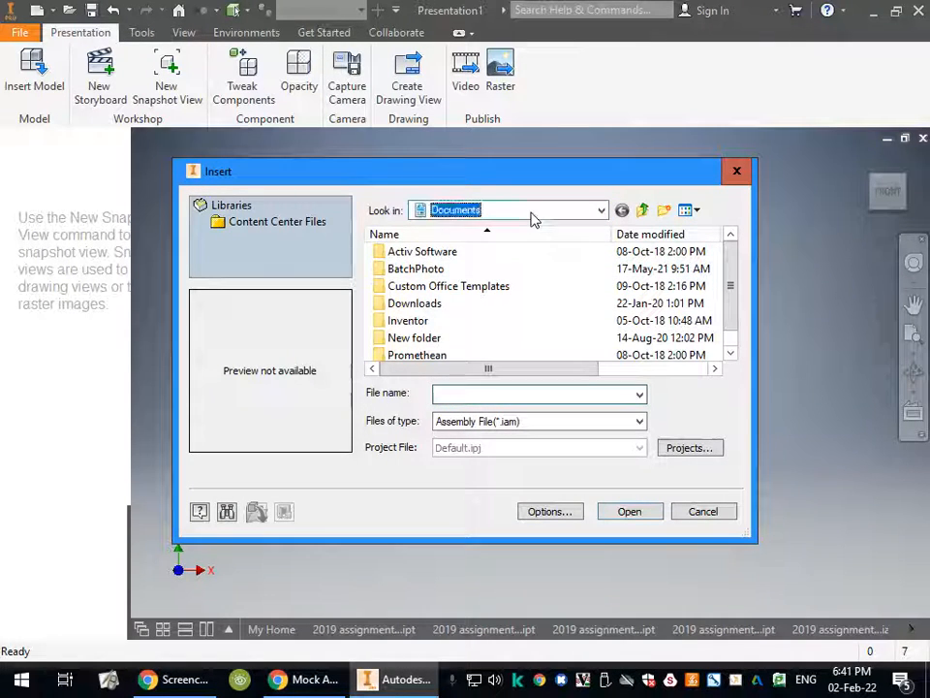
click(525, 549)
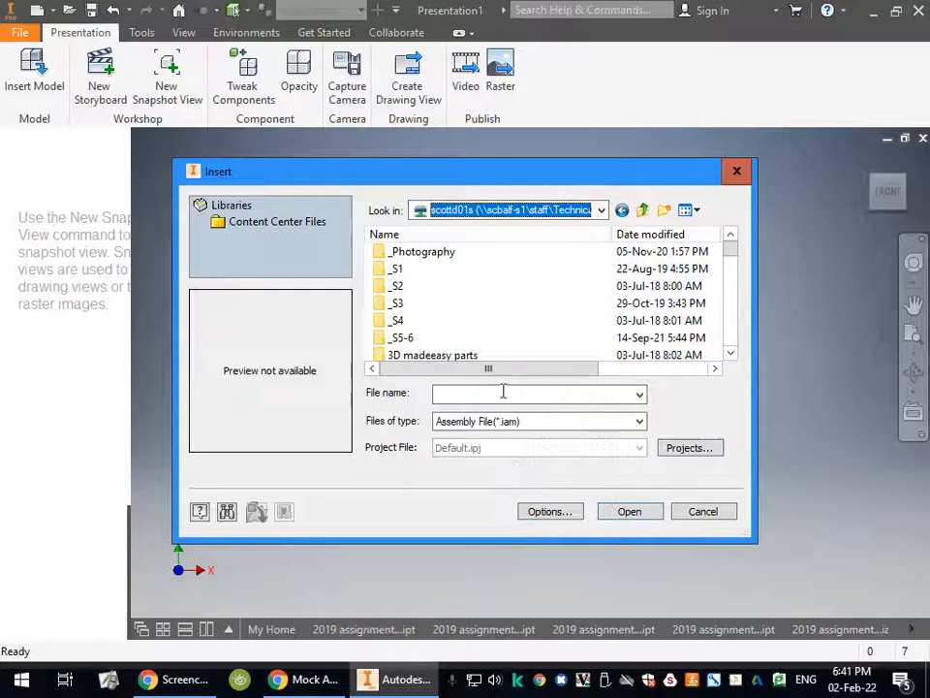
click(452, 337)
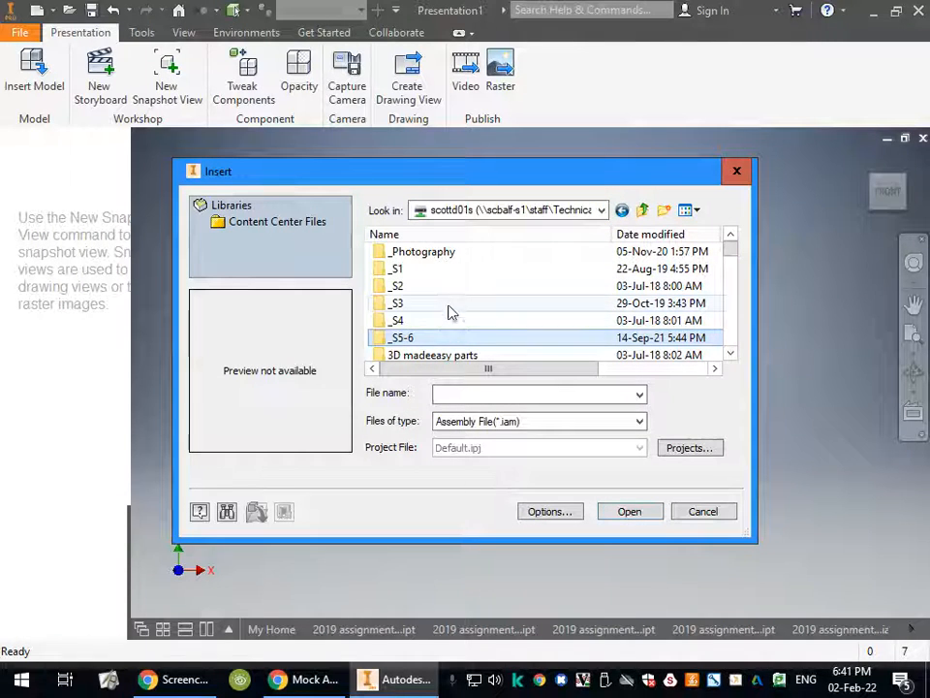
double_click(450, 337)
double_click(442, 270)
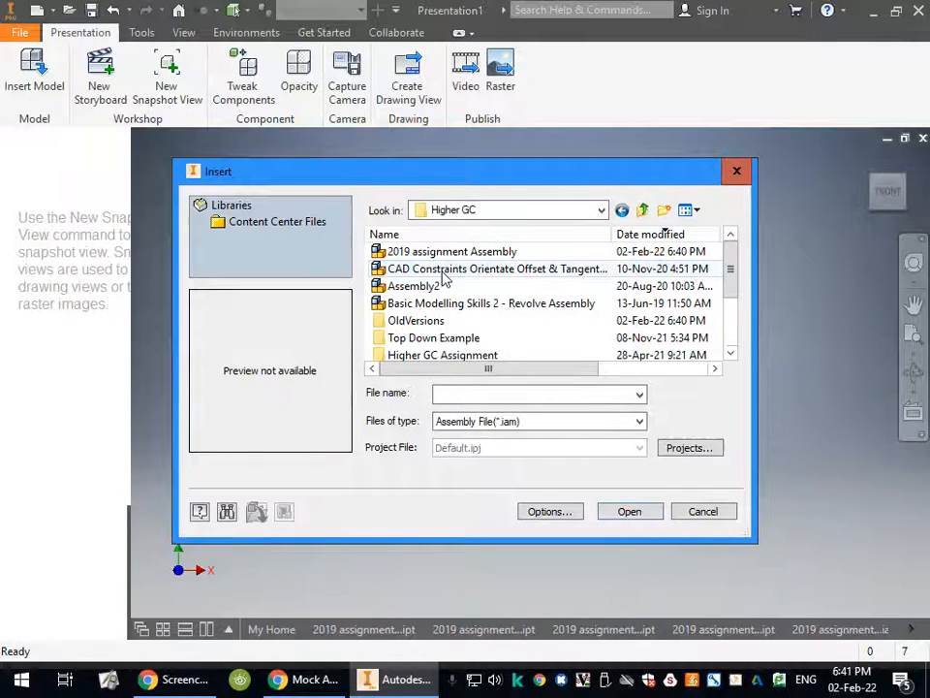
click(489, 253)
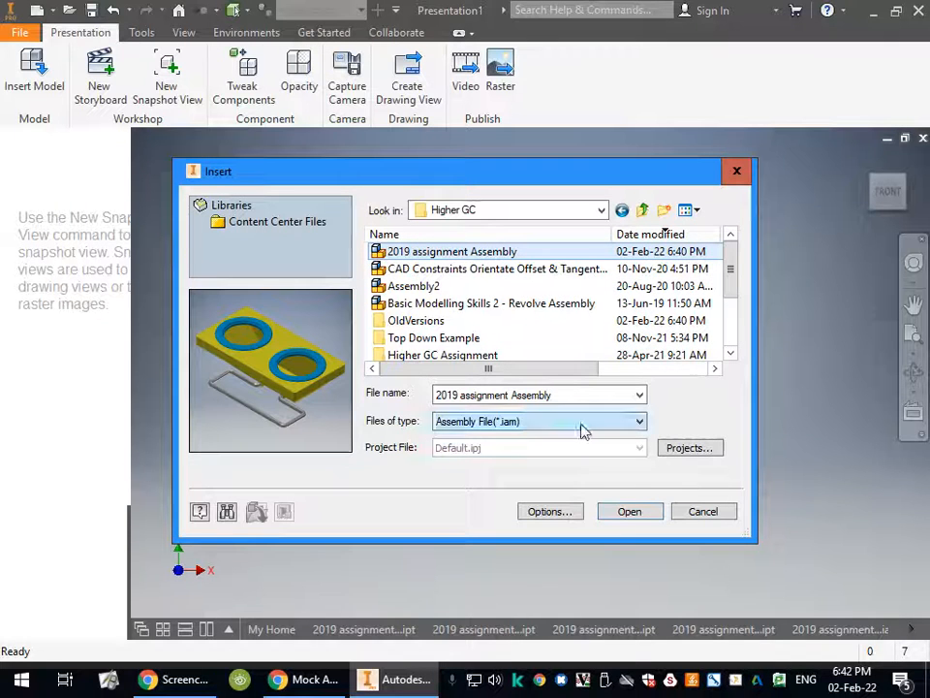
click(632, 517)
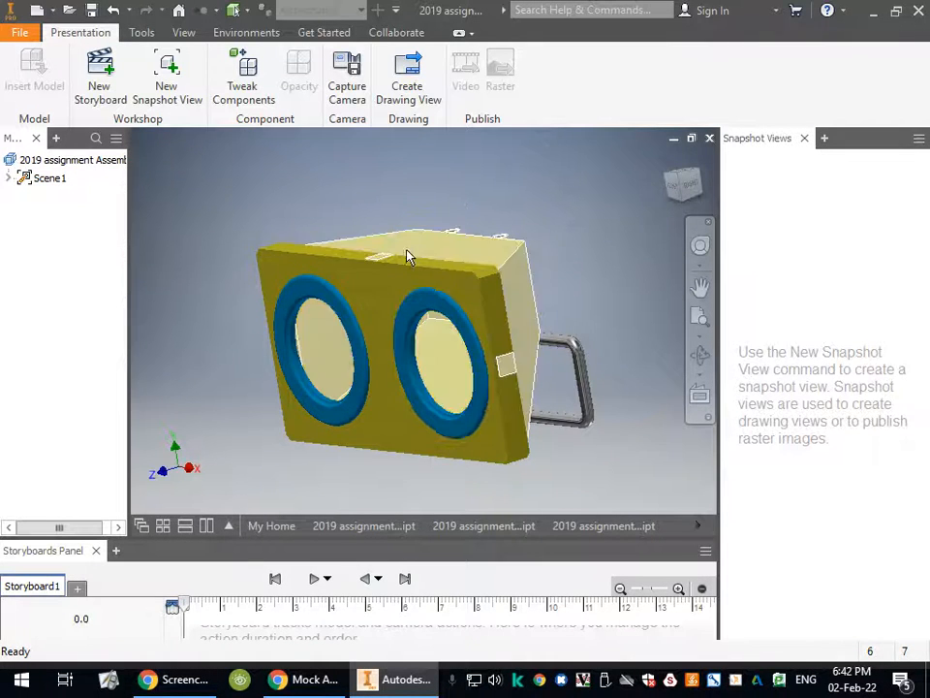
- In an isometric view, tweak the front casing together with both speaker discs about 107 mm forward along Z
click(680, 176)
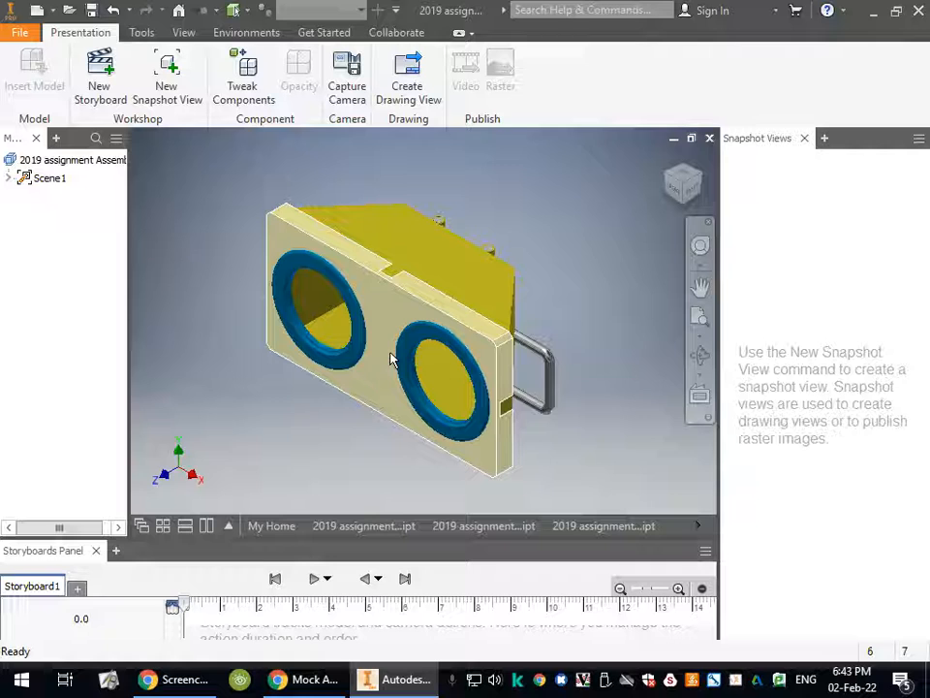
click(376, 298)
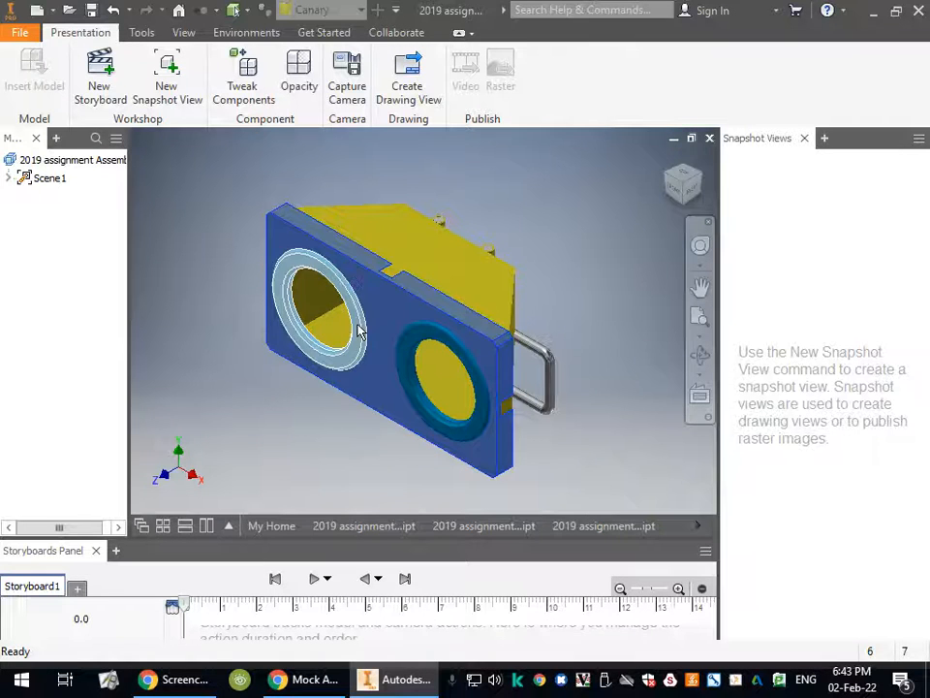
ctrl+click(359, 331)
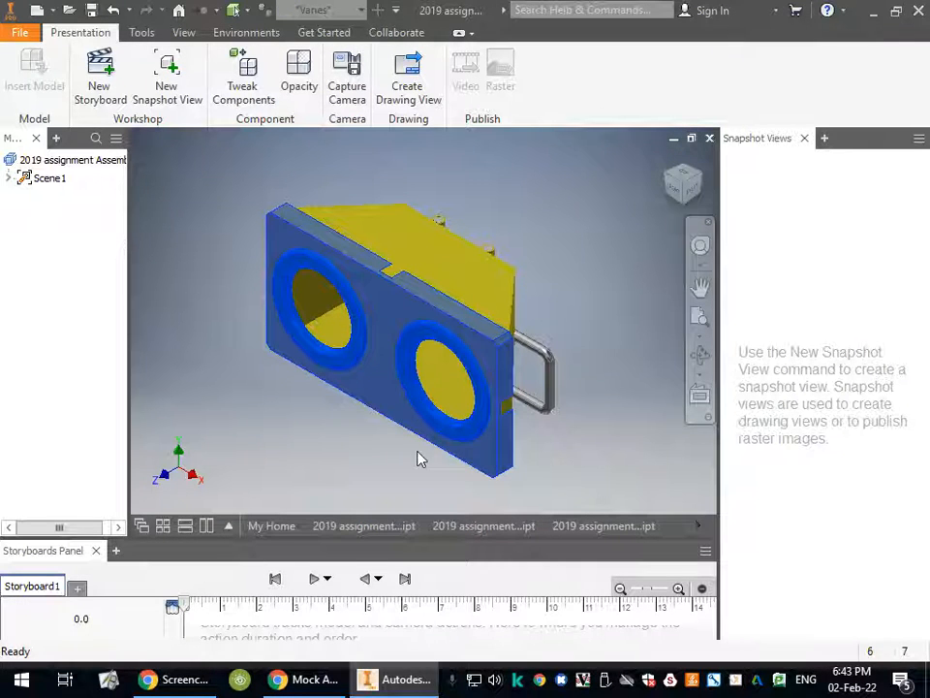
click(243, 85)
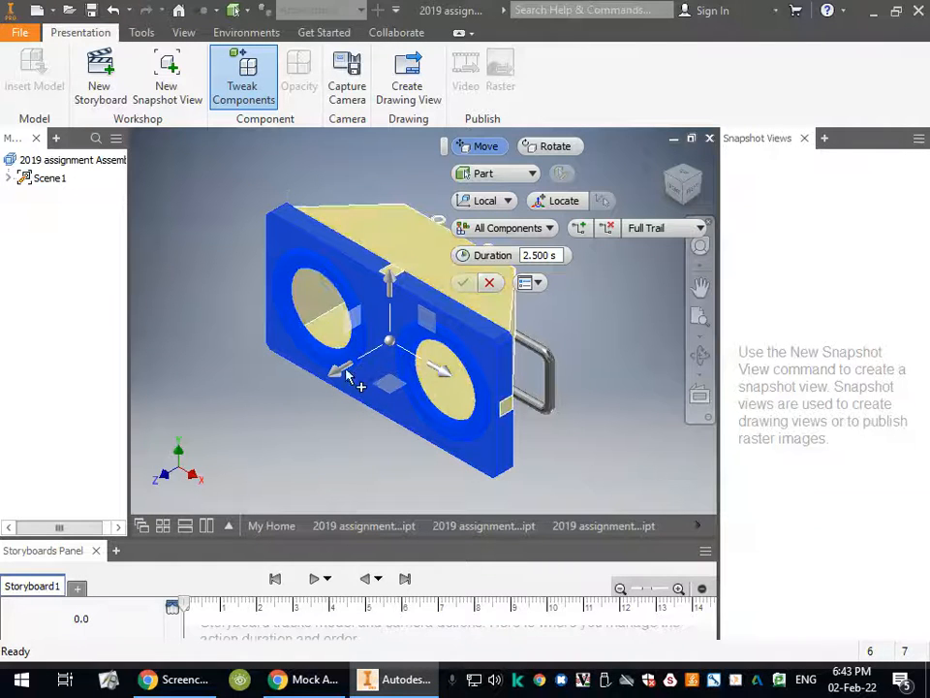
drag(339, 375, 222, 440)
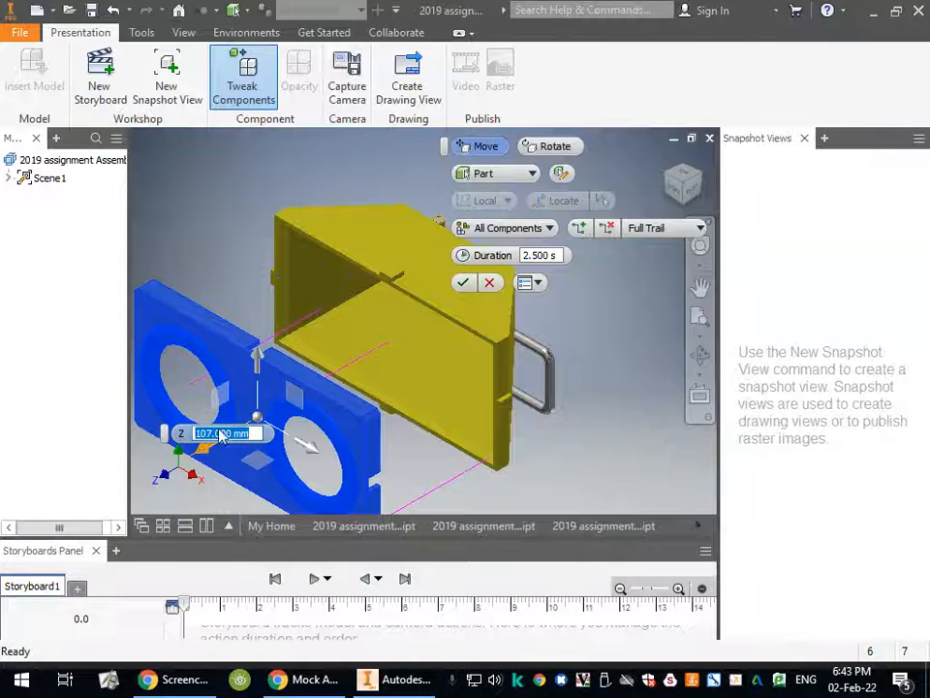
scroll(687, 422, up, 3)
scroll(690, 420, up, 2)
scroll(459, 430, up, 3)
scroll(564, 479, down, 5)
scroll(553, 477, up, 4)
scroll(581, 412, down, 3)
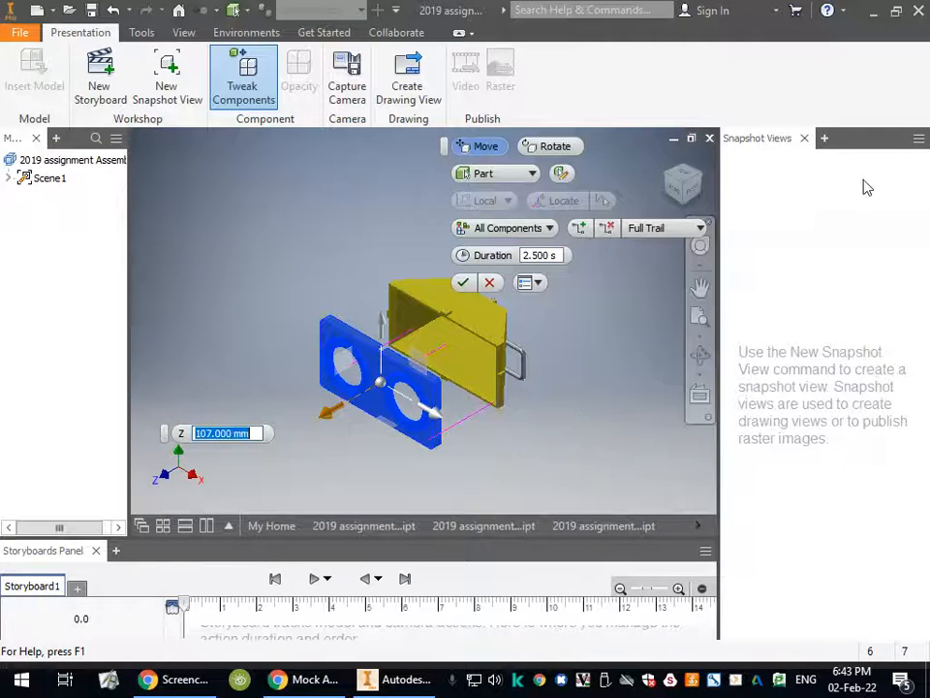
- Close the Snapshot Views panel and extend the Z move of the front casing and discs to 110.5 mm
click(805, 139)
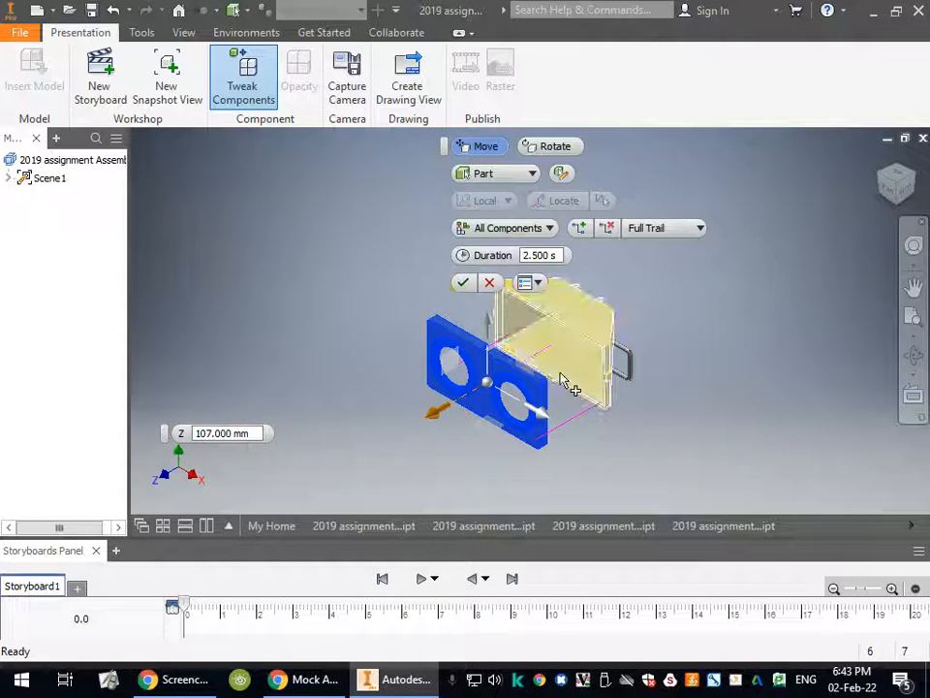
scroll(693, 416, up, 4)
scroll(756, 455, down, 4)
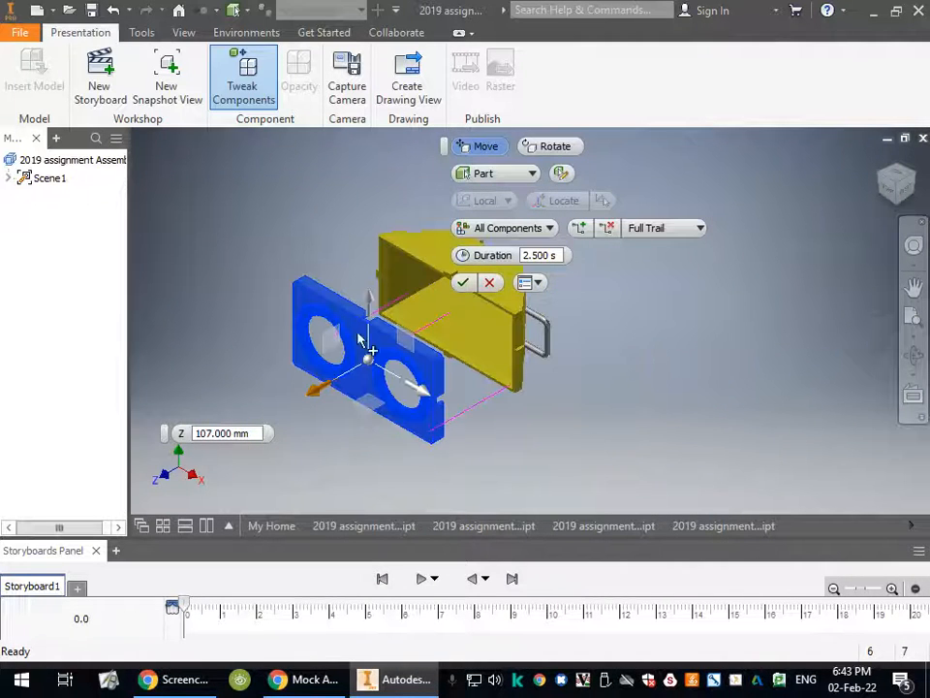
mouse_move(314, 400)
mouse_down()
mouse_move(333, 399)
mouse_move(311, 397)
mouse_up()
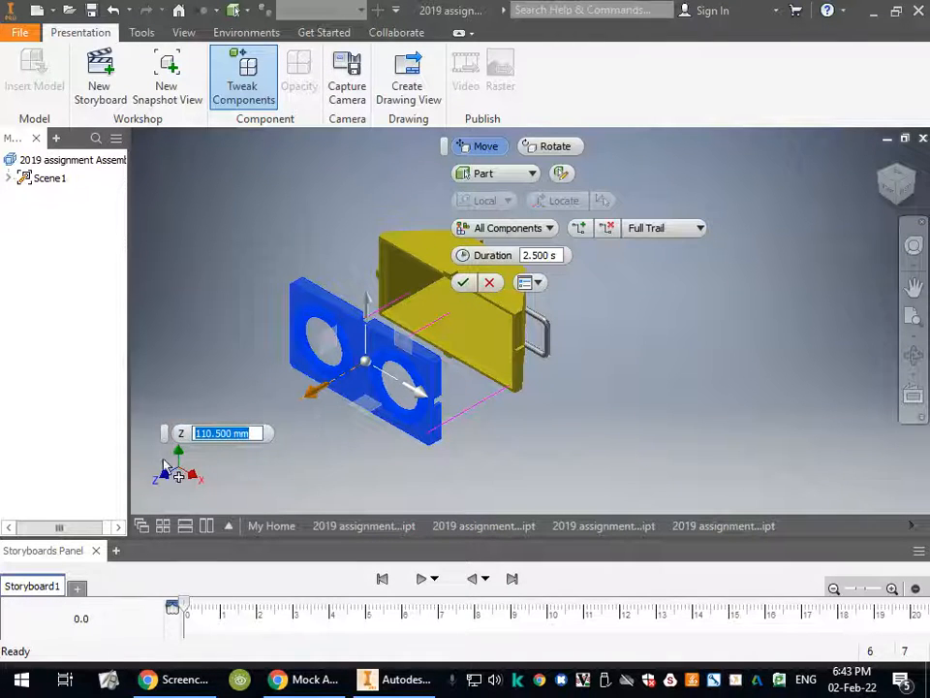
click(464, 282)
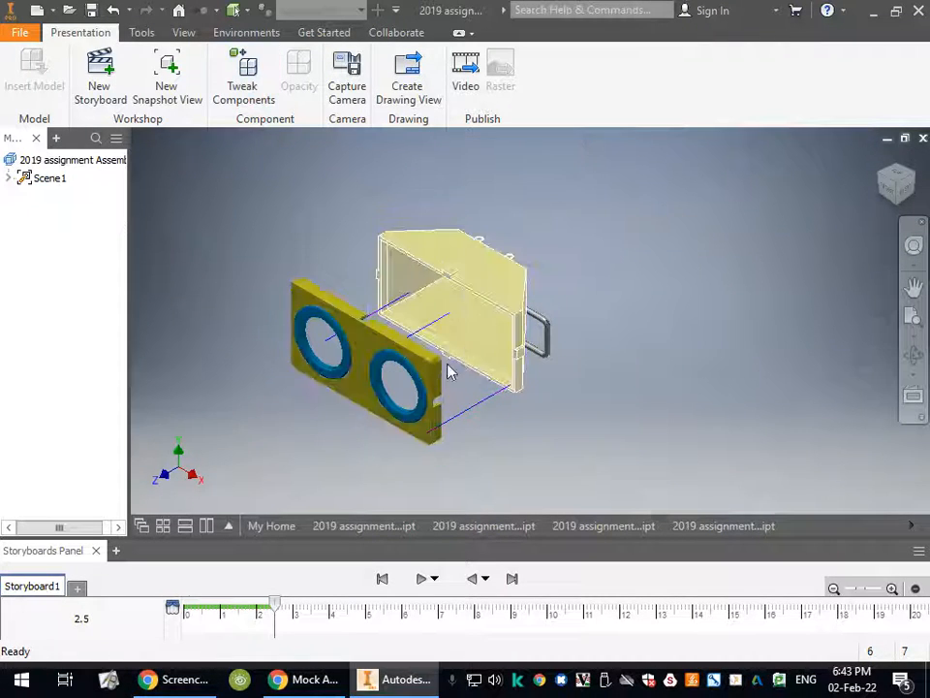
- Tweak the two blue speaker discs 91 mm forward along Z, away from the front casing
click(341, 371)
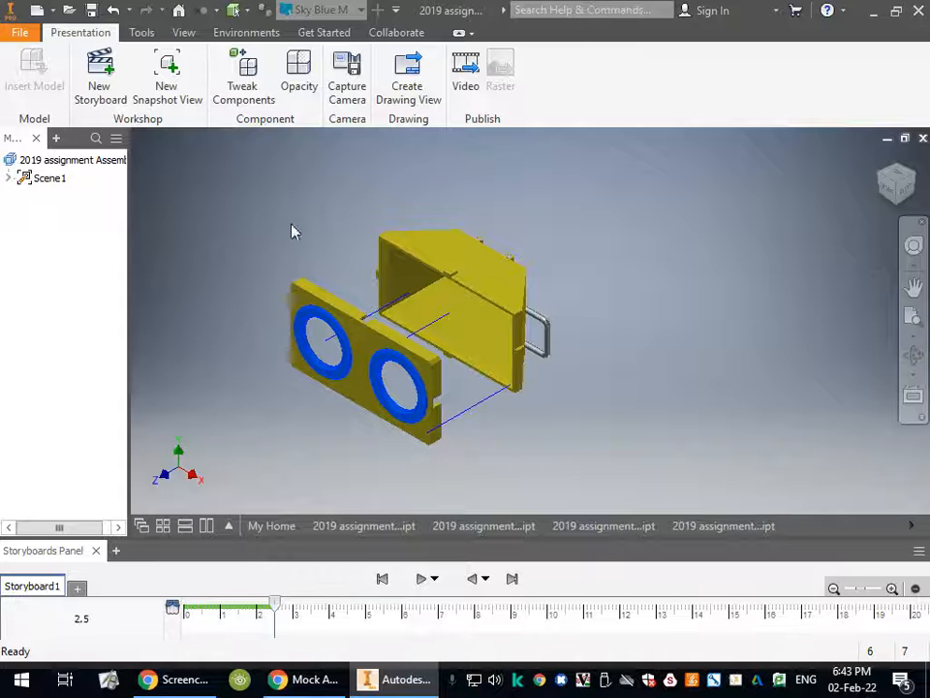
click(245, 85)
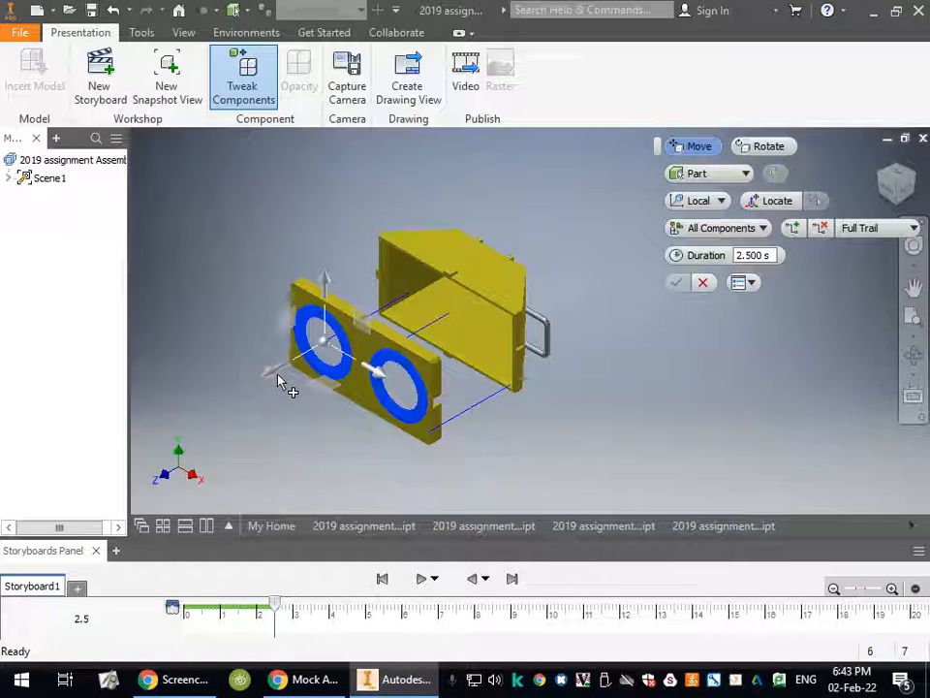
drag(268, 380, 194, 401)
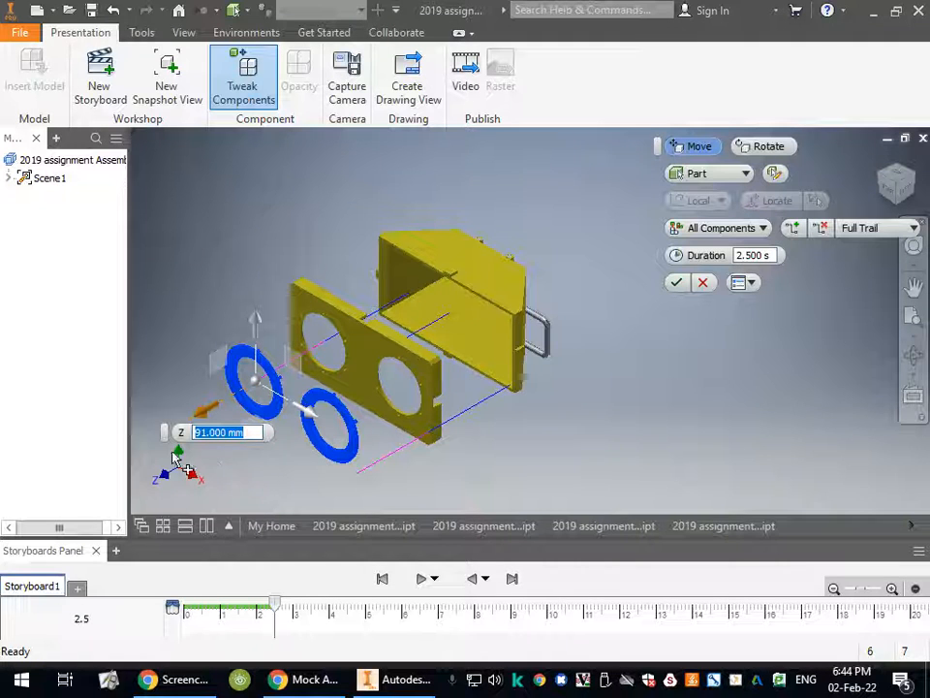
click(678, 283)
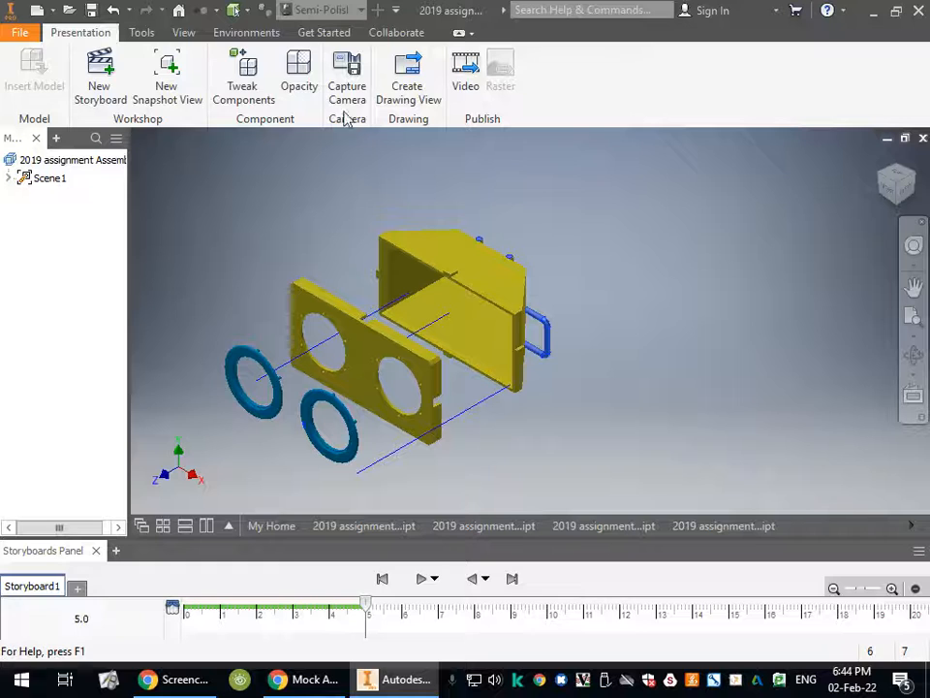
- Tweak the metal stabilising rod -162 mm along Y so it sits below the back casing
click(260, 84)
click(484, 228)
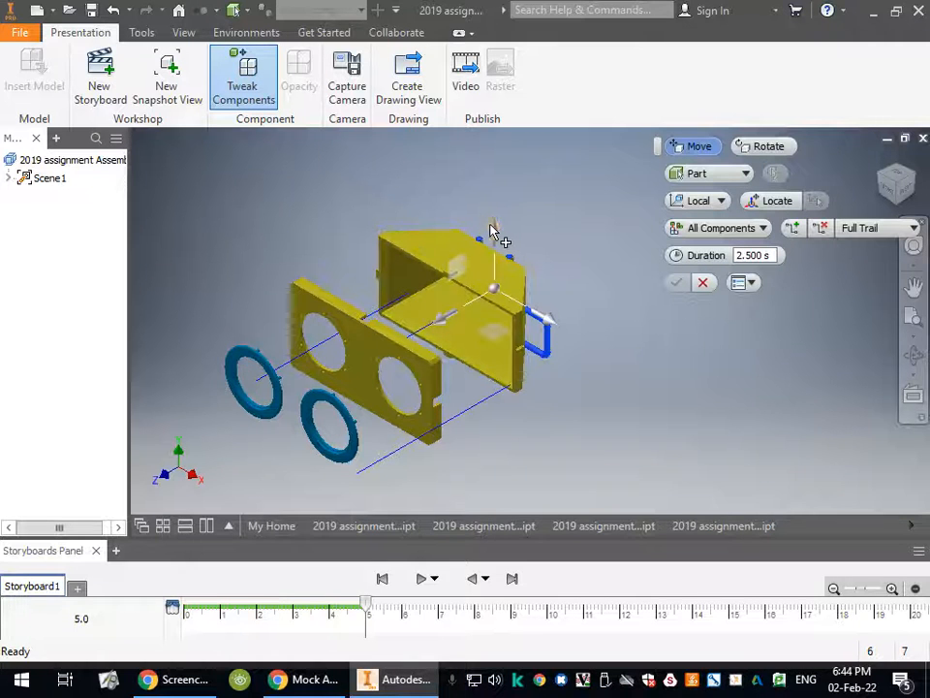
drag(495, 233, 497, 370)
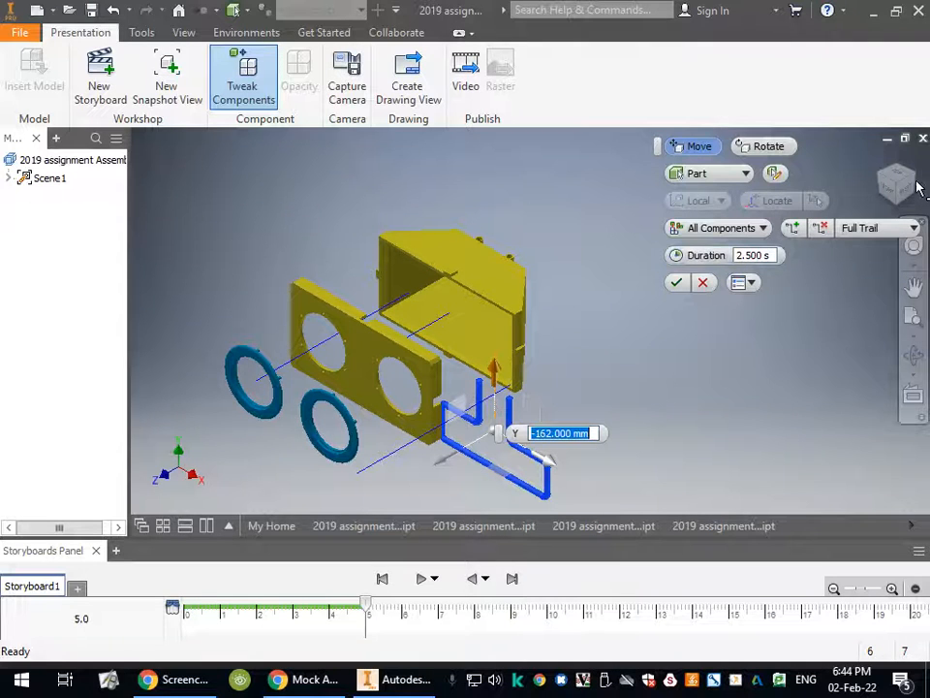
click(681, 282)
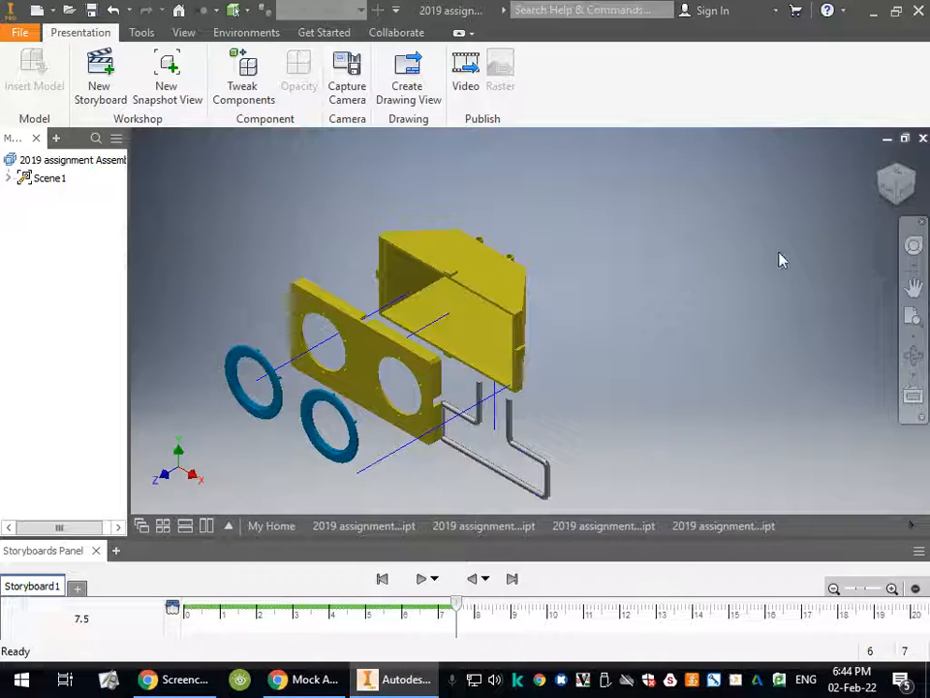
- Save the presentation in the Higher GC folder as "2019 assignment Assembly exploded" in .ipn format
click(914, 174)
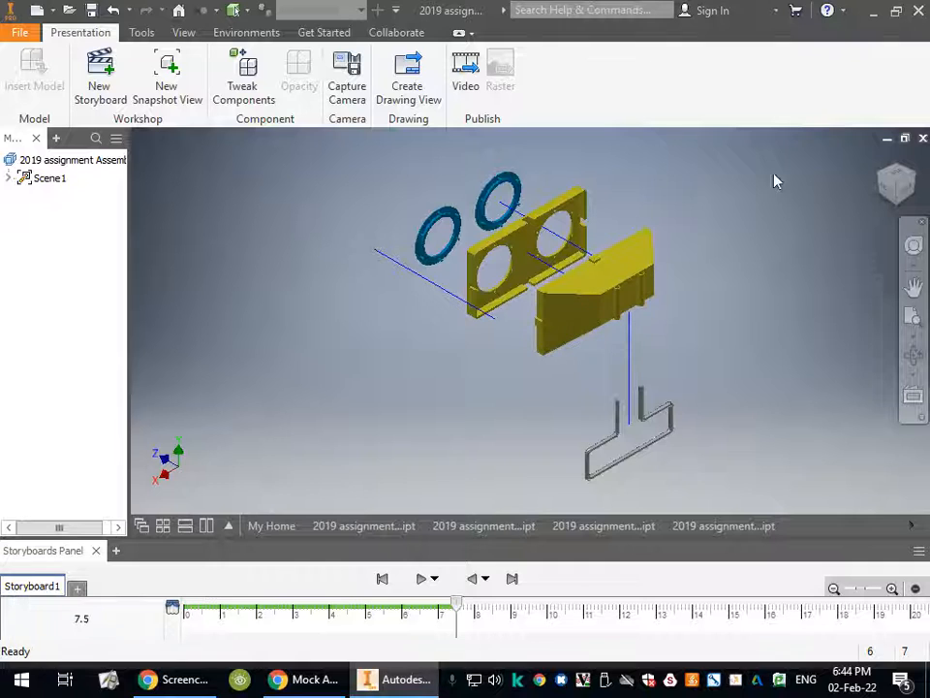
click(883, 180)
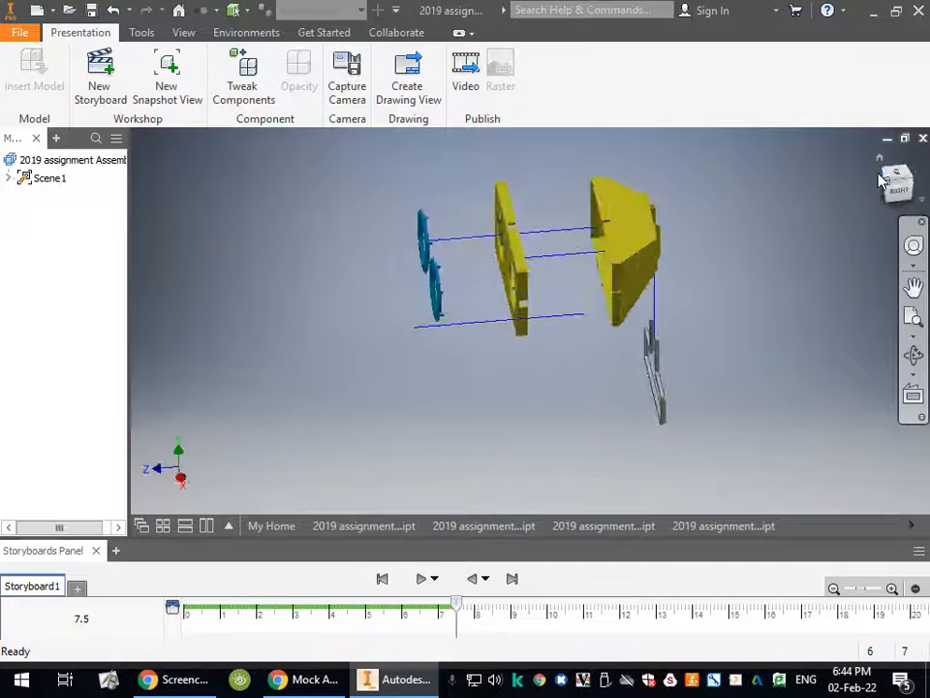
scroll(574, 412, down, 3)
scroll(574, 412, up, 3)
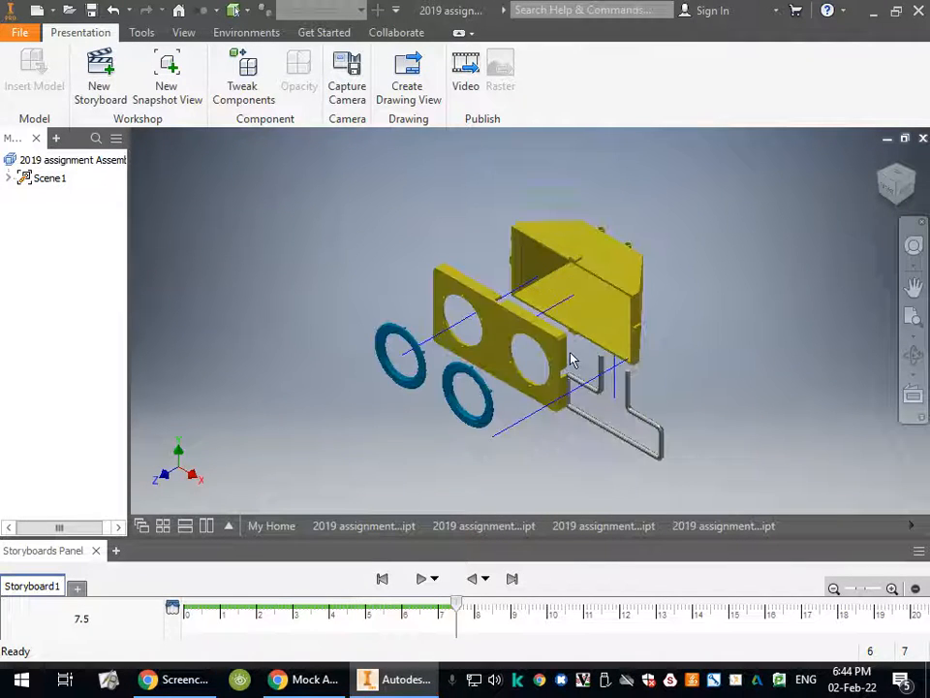
click(91, 10)
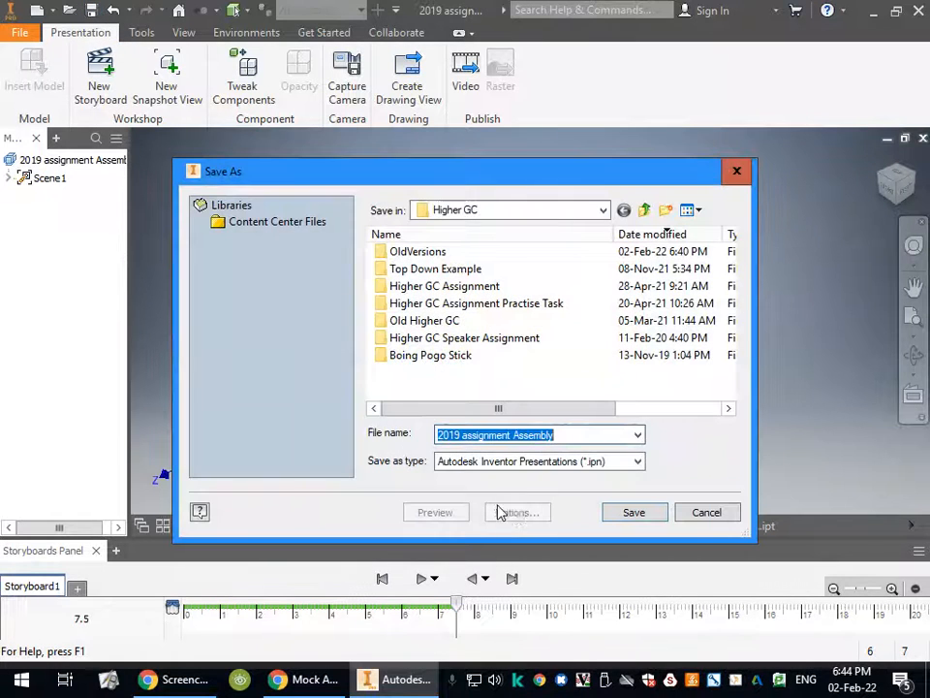
click(582, 435)
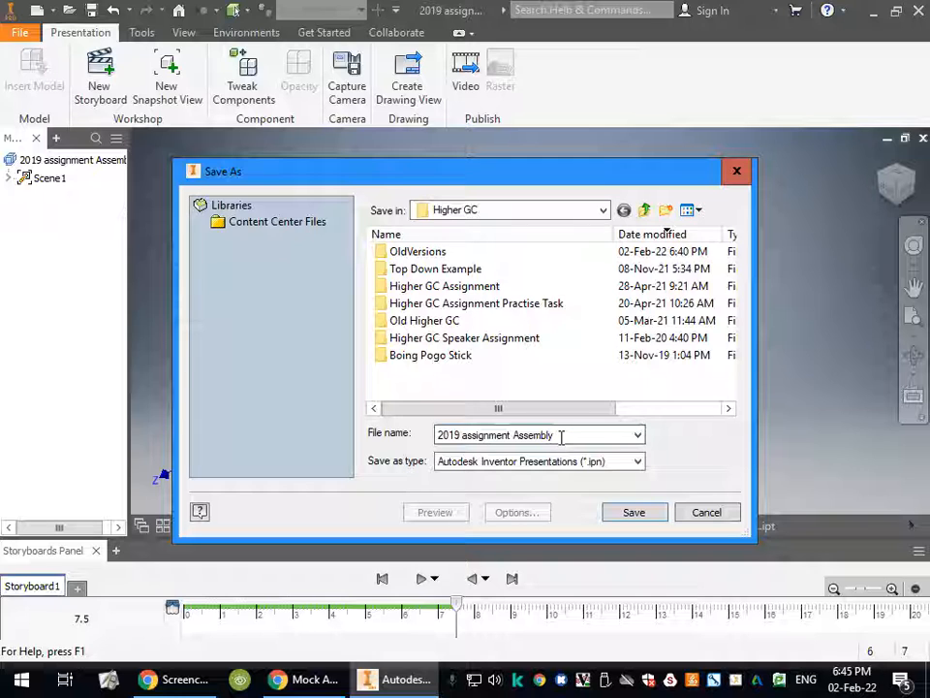
text(exploded)
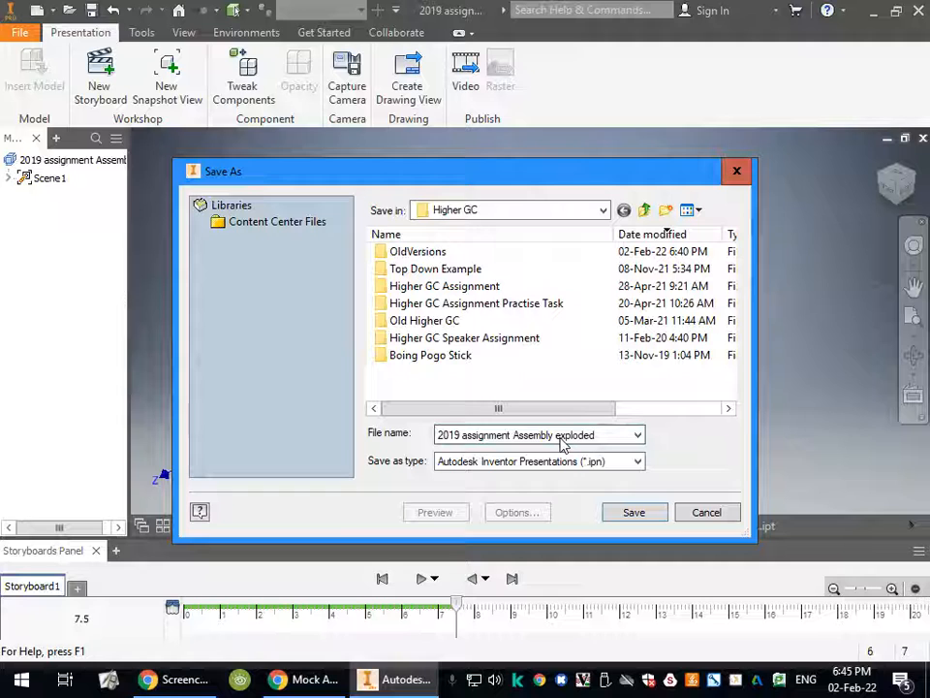
click(634, 512)
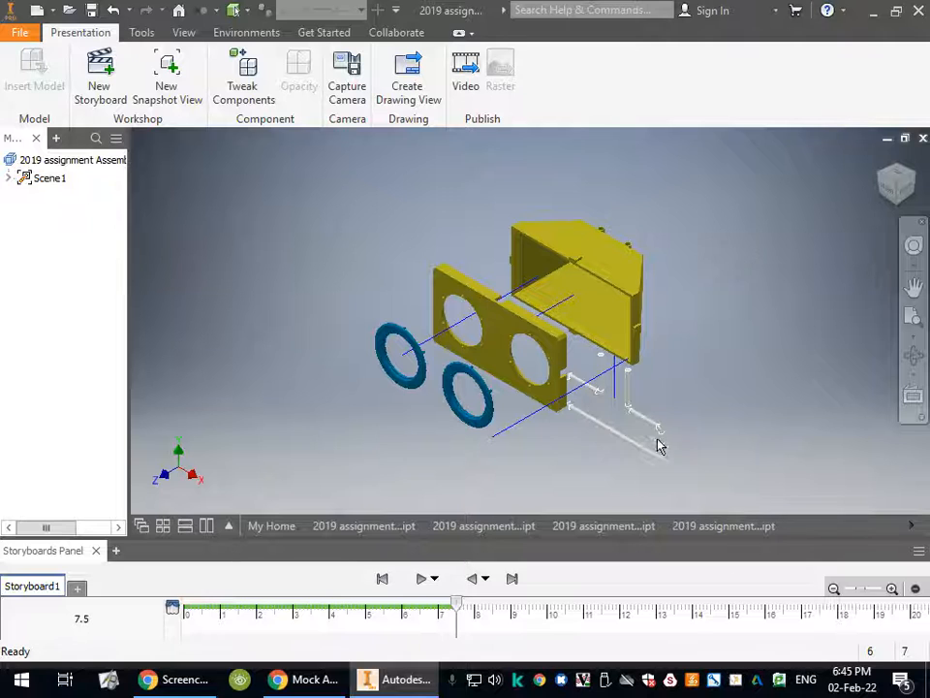
- Tweak the front casing and both speaker discs a further 6 mm forward along Z
click(552, 370)
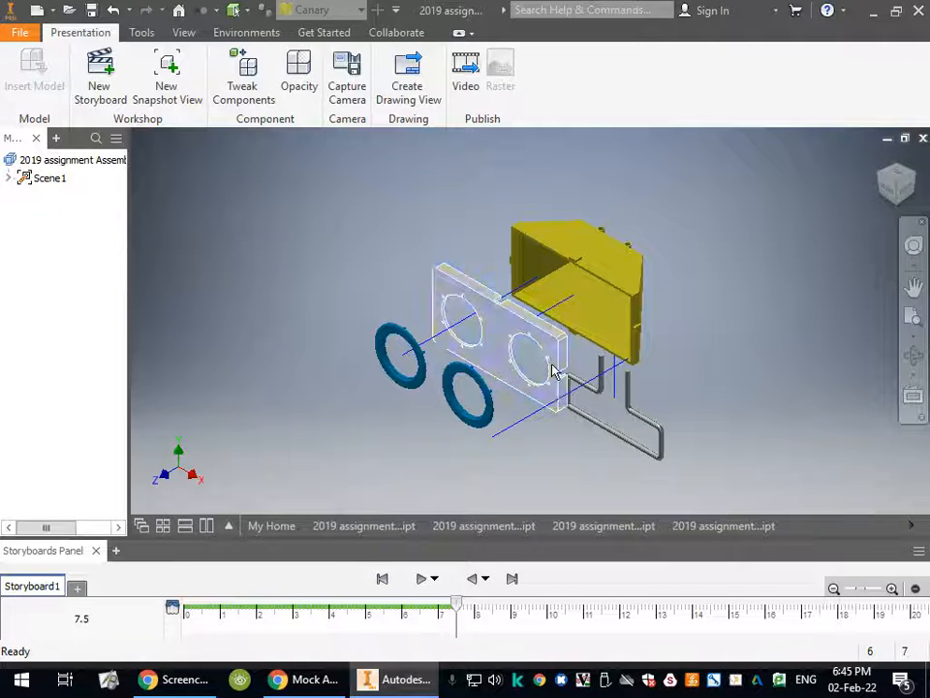
ctrl+click(455, 386)
ctrl+click(419, 353)
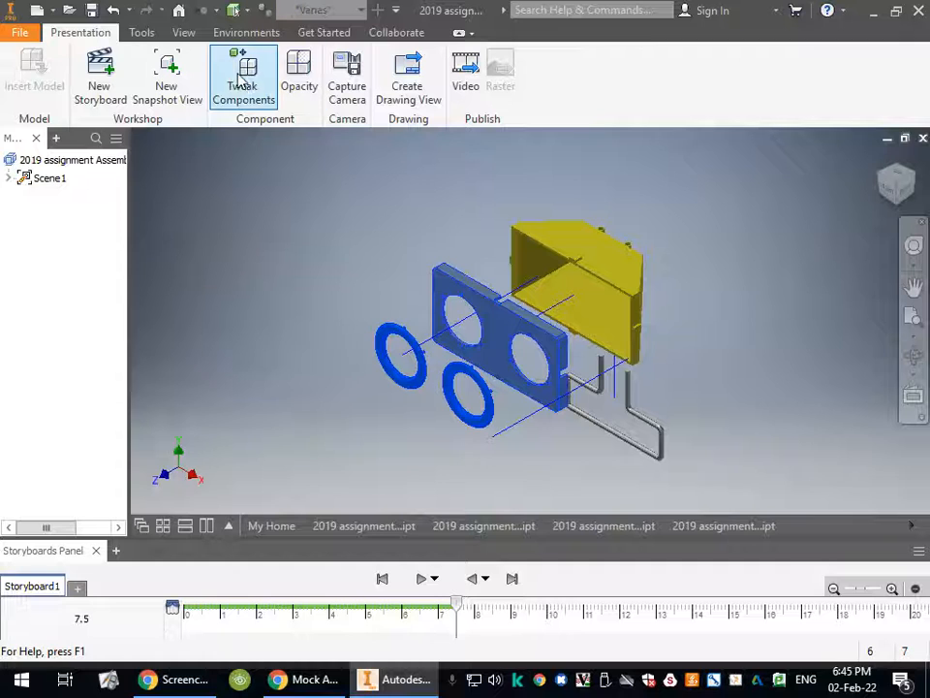
click(243, 73)
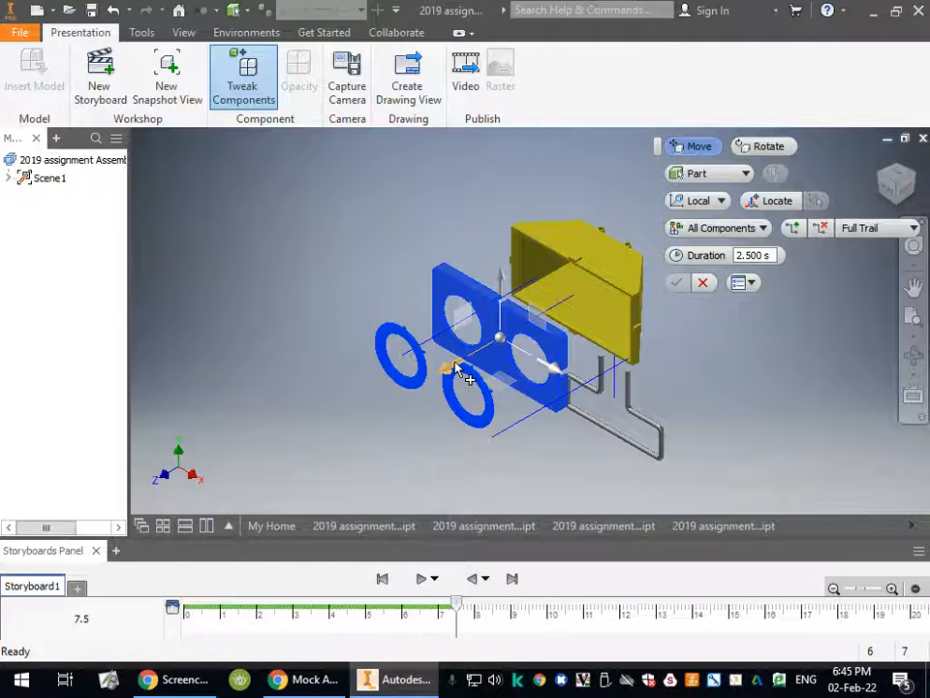
drag(447, 369, 463, 378)
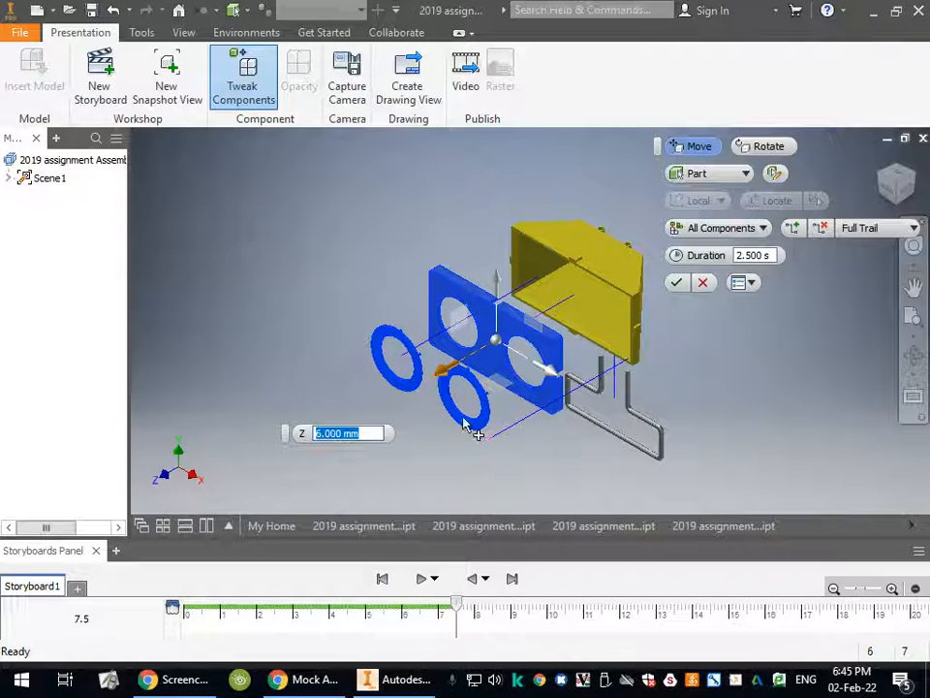
click(677, 282)
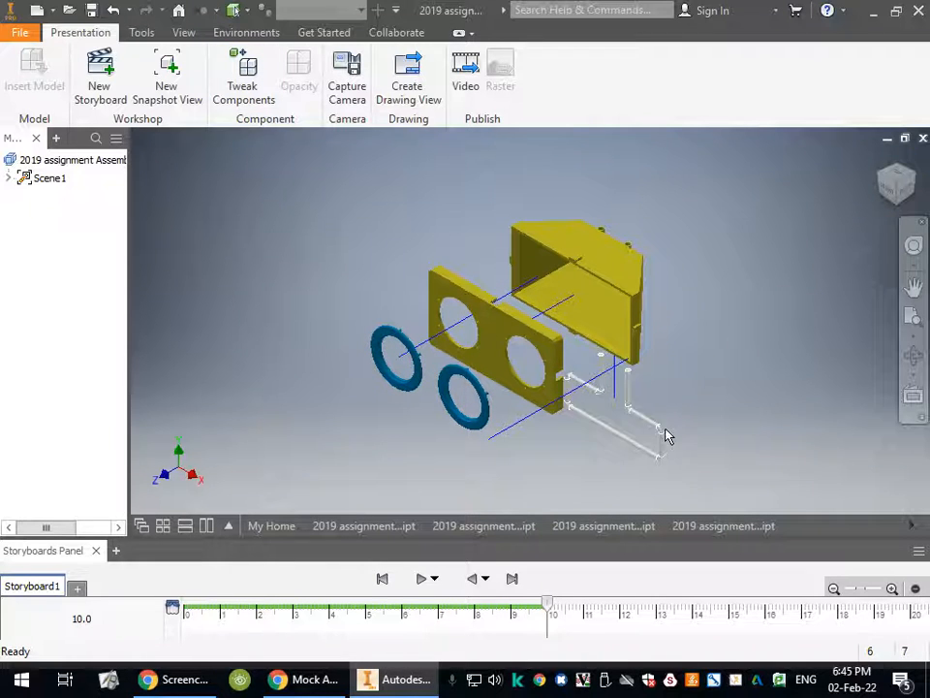